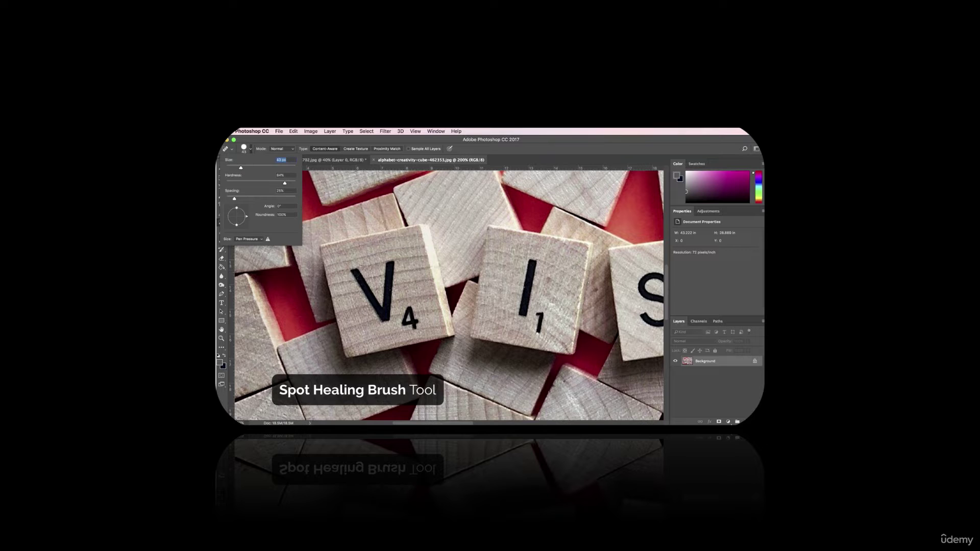
# - Paint over the black letters and numbers on the wooden tiles with the Spot Healing Brush to remove them
pyautogui.click(354, 272)
pyautogui.moveTo(386, 309)
pyautogui.mouseDown()
pyautogui.moveTo(391, 267)
pyautogui.moveTo(389, 299)
pyautogui.moveTo(372, 301)
pyautogui.moveTo(356, 272)
pyautogui.mouseUp()
pyautogui.moveTo(523, 312); pyautogui.dragTo(532, 263)
pyautogui.moveTo(539, 333); pyautogui.dragTo(540, 317)
pyautogui.hscroll(8, 540, 317)
pyautogui.moveTo(450, 282)
pyautogui.mouseDown()
pyautogui.moveTo(426, 286)
pyautogui.moveTo(428, 319)
pyautogui.mouseUp()
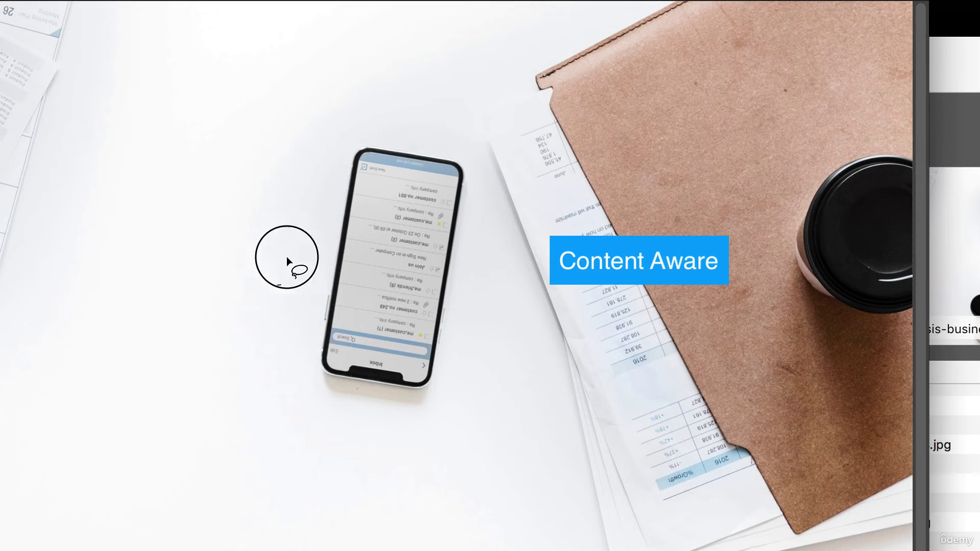
# - Lasso the smartphone on the white desk and remove it with a Content-Aware fill
pyautogui.moveTo(445, 356)
pyautogui.mouseDown()
pyautogui.moveTo(437, 423)
pyautogui.moveTo(326, 402)
pyautogui.mouseUp()
pyautogui.moveTo(284, 279); pyautogui.dragTo(284, 277)
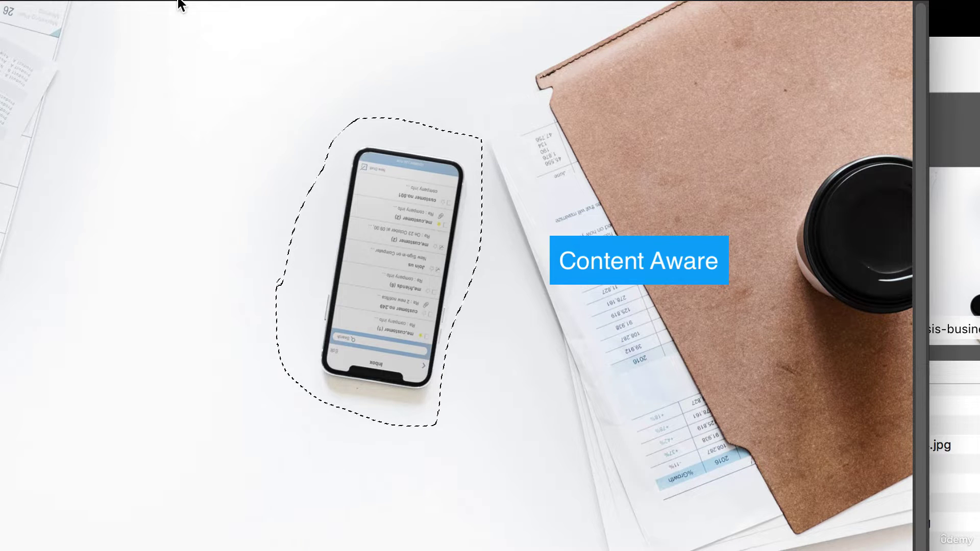
pyautogui.click(97, 0)
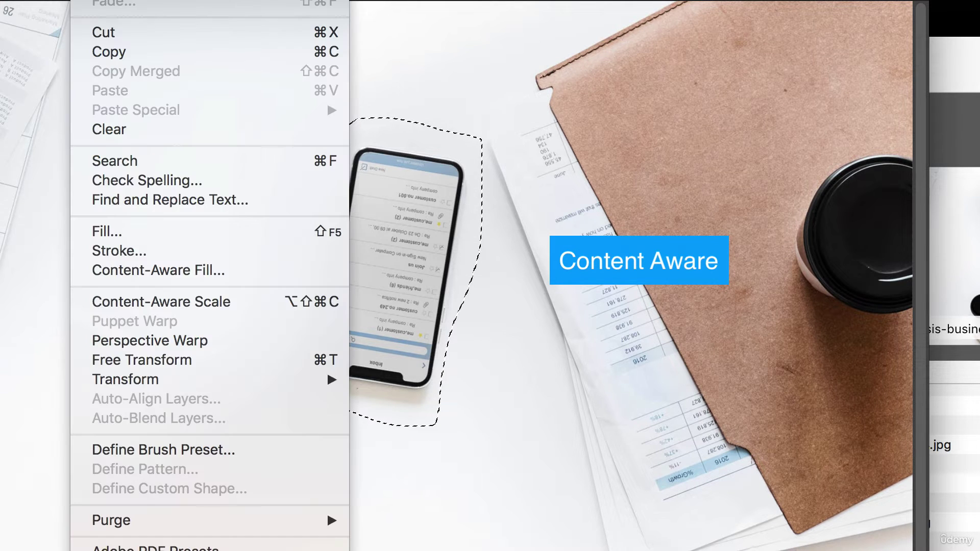
pyautogui.click(103, 234)
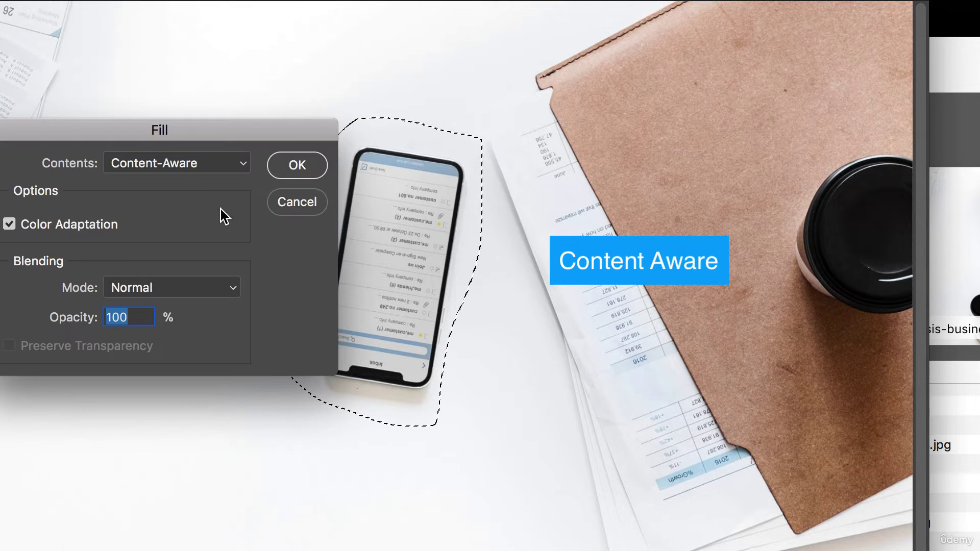
pyautogui.click(305, 168)
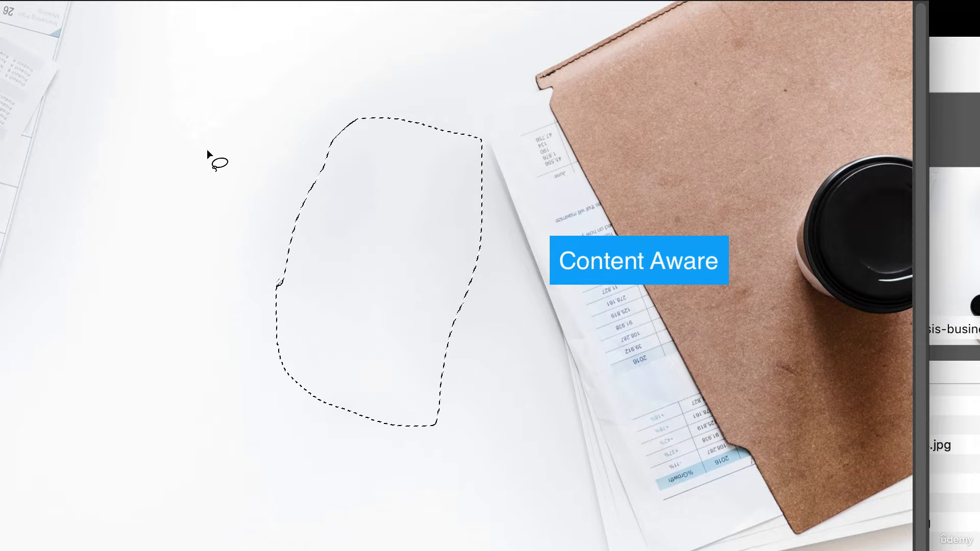
pyautogui.click(53, 95)
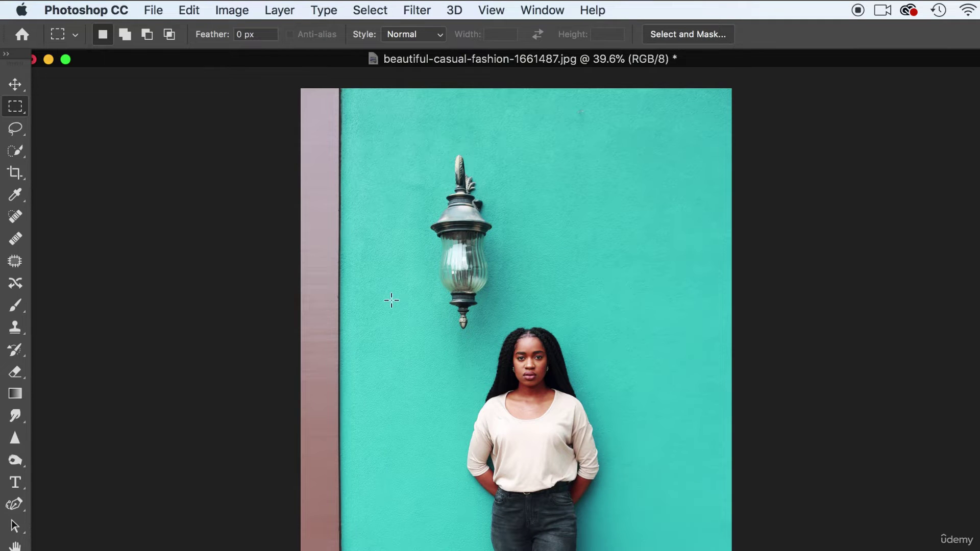
# - Outline the wall lantern above the woman with the Lasso tool, replace it with a Content-Aware fill, and deselect
pyautogui.moveTo(15, 128); pyautogui.dragTo(51, 127)
pyautogui.moveTo(445, 279)
pyautogui.mouseDown()
pyautogui.moveTo(429, 229)
pyautogui.moveTo(438, 181)
pyautogui.moveTo(456, 144)
pyautogui.moveTo(473, 147)
pyautogui.moveTo(508, 232)
pyautogui.moveTo(505, 281)
pyautogui.moveTo(478, 332)
pyautogui.moveTo(456, 341)
pyautogui.moveTo(440, 321)
pyautogui.moveTo(439, 273)
pyautogui.mouseUp()
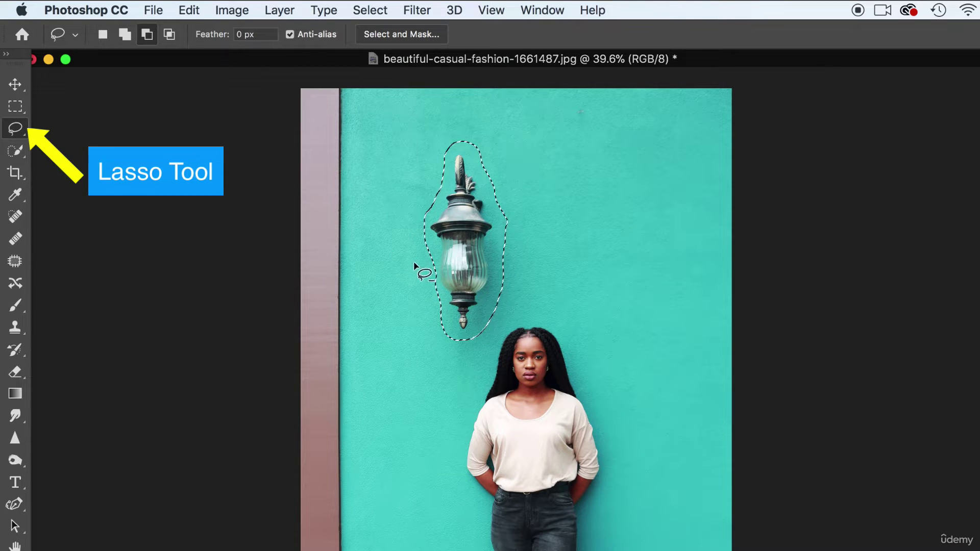
pyautogui.click(189, 15)
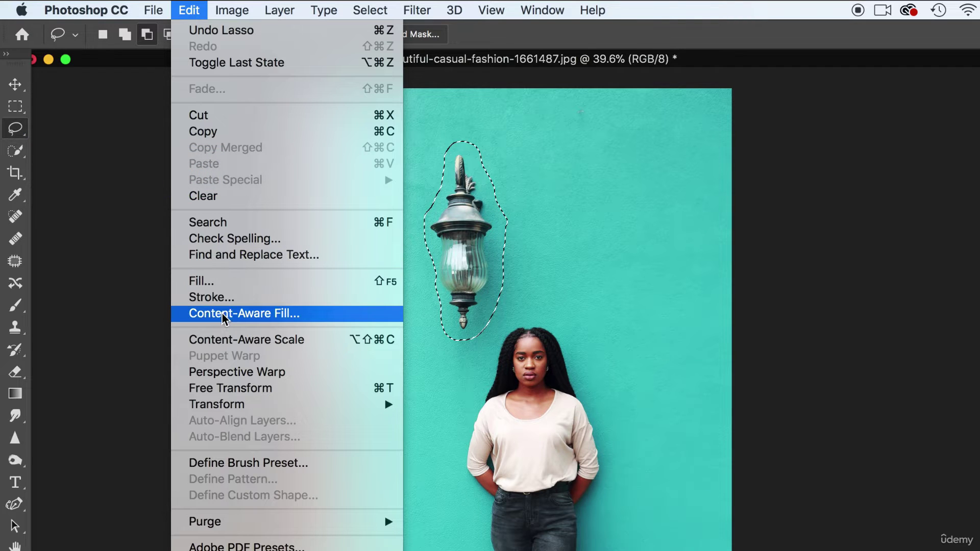
pyautogui.click(211, 282)
pyautogui.moveTo(191, 230); pyautogui.dragTo(157, 187)
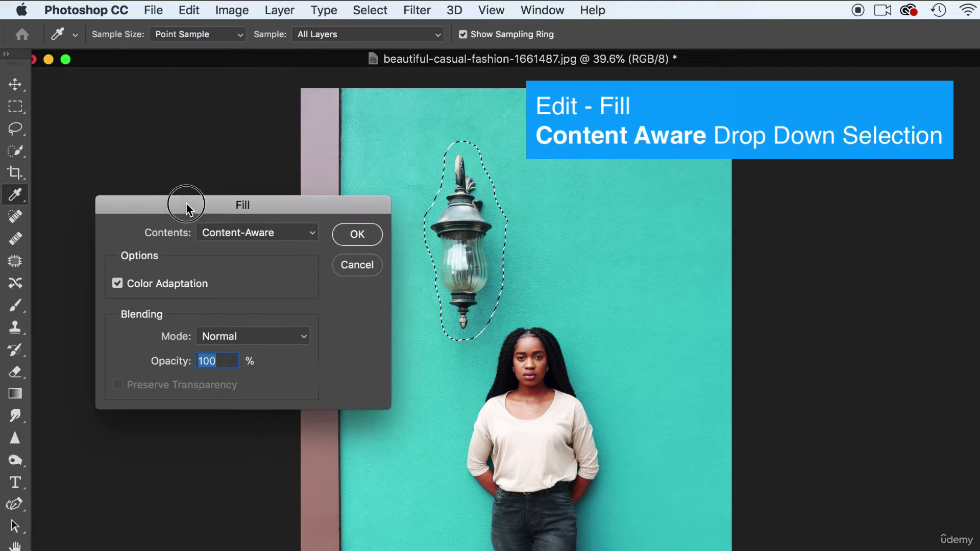
pyautogui.click(240, 225)
pyautogui.click(249, 228)
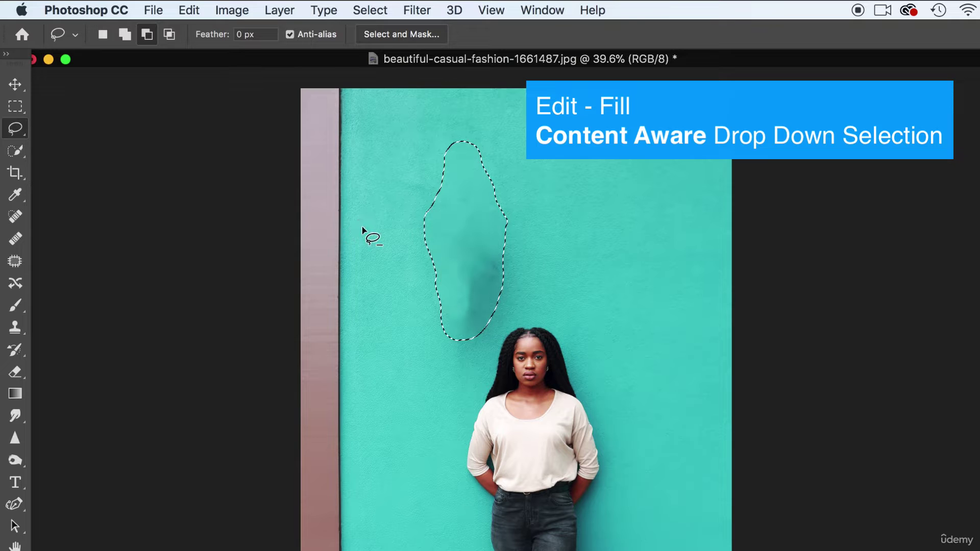
pyautogui.click(20, 104)
pyautogui.press('super+d')
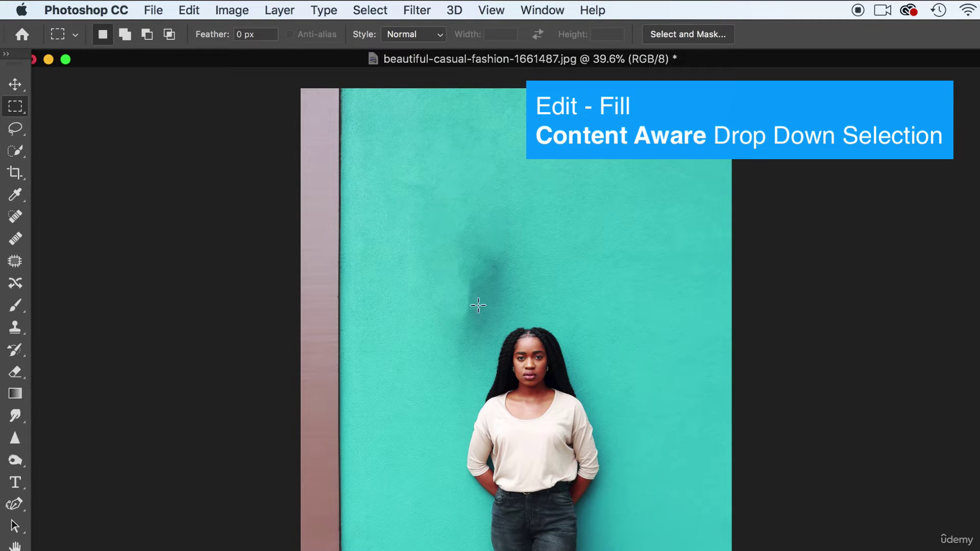
# - Lasso the dark smudge left on the wall above the woman, apply another Content-Aware fill to it, and deselect
pyautogui.scroll(5, 515, 276)
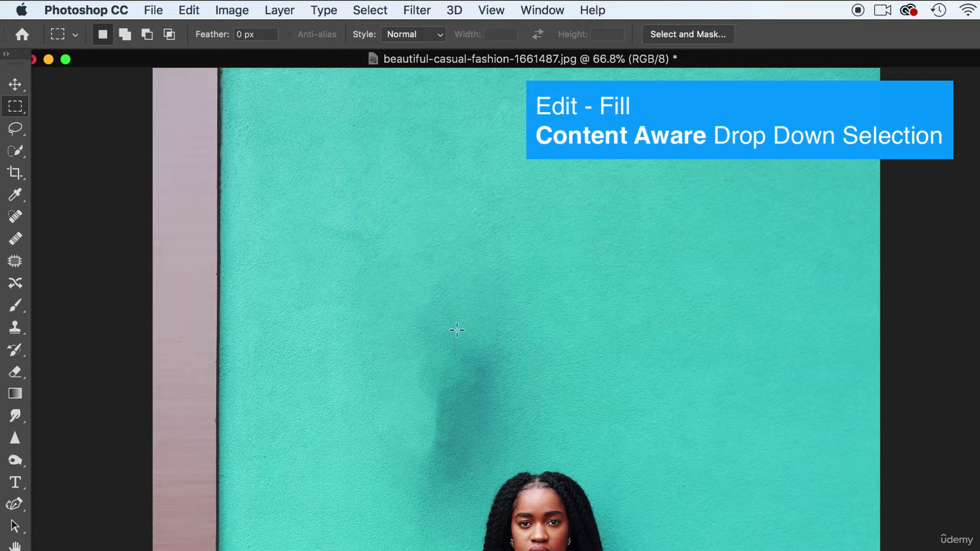
pyautogui.scroll(-2, 474, 446)
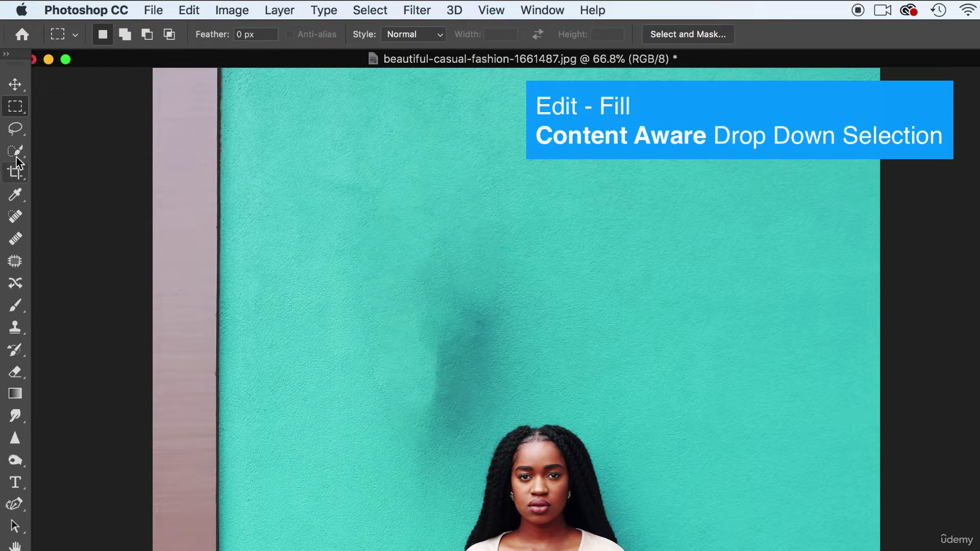
pyautogui.click(16, 132)
pyautogui.moveTo(379, 373)
pyautogui.mouseDown()
pyautogui.moveTo(393, 309)
pyautogui.moveTo(419, 289)
pyautogui.moveTo(457, 288)
pyautogui.moveTo(504, 323)
pyautogui.moveTo(511, 357)
pyautogui.moveTo(479, 446)
pyautogui.moveTo(438, 467)
pyautogui.moveTo(397, 447)
pyautogui.moveTo(381, 375)
pyautogui.mouseUp()
pyautogui.click(225, 9)
pyautogui.moveTo(194, 6)
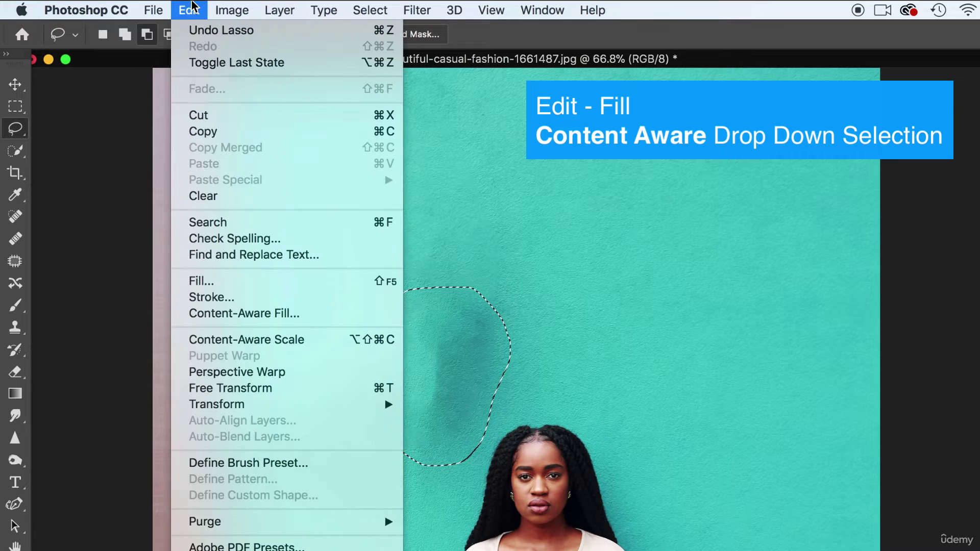
pyautogui.click(235, 282)
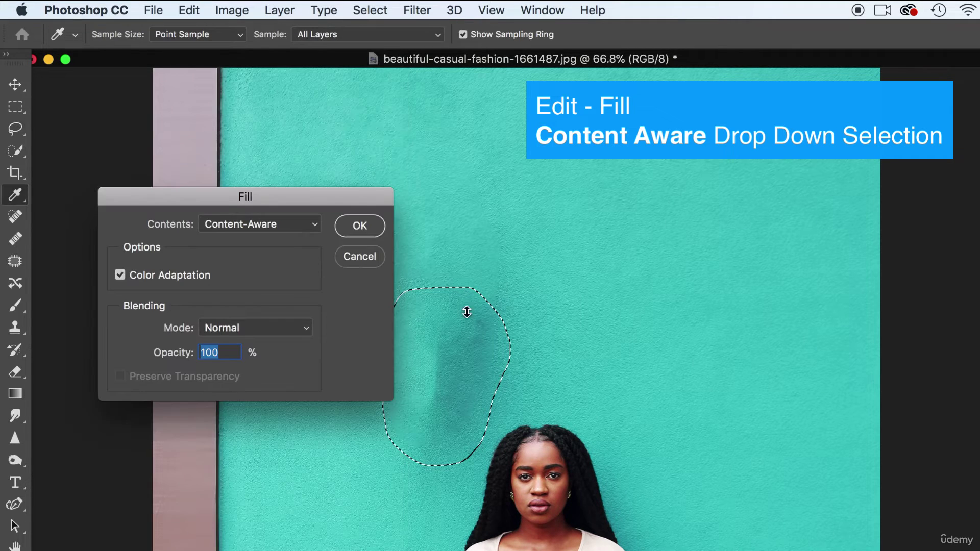
pyautogui.press('Return')
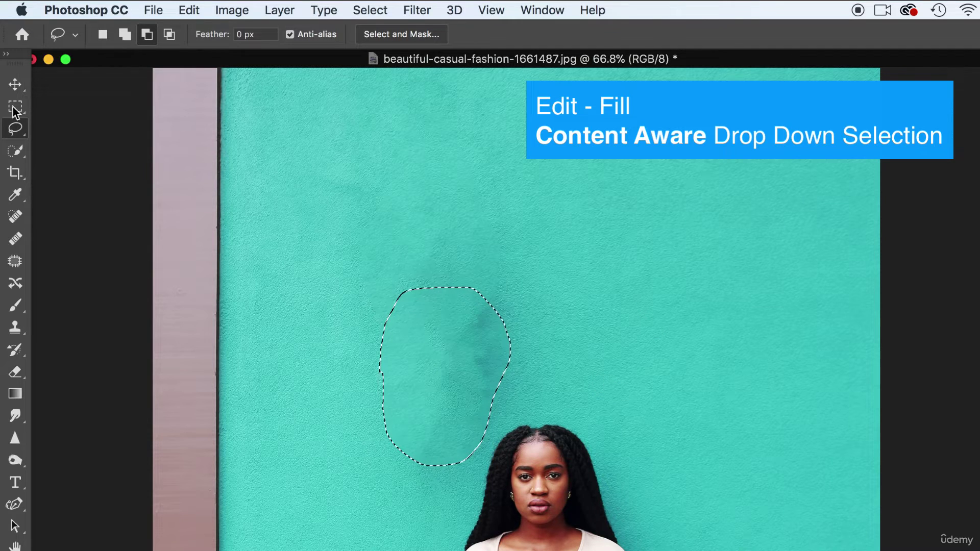
pyautogui.press('m')
pyautogui.click(335, 199)
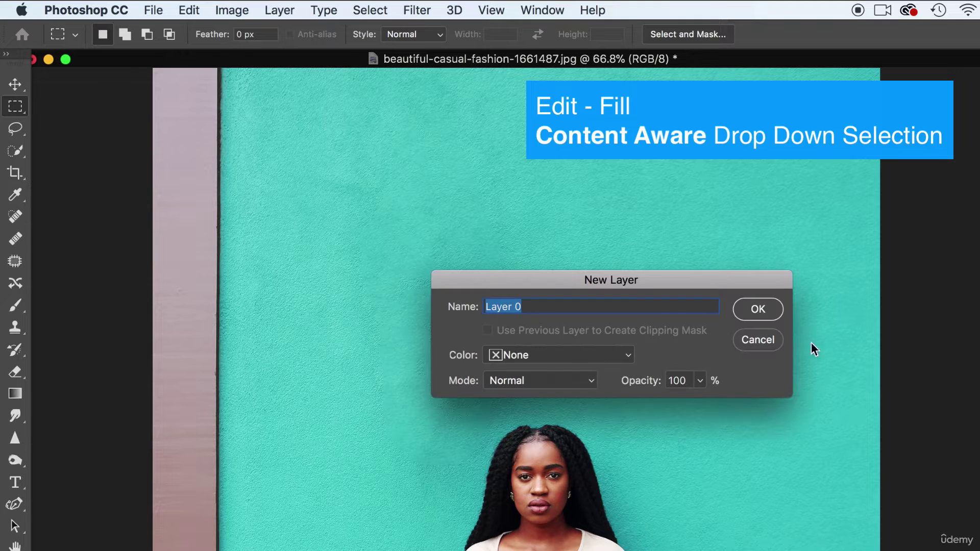
# - Convert the background to an editable layer and set up the Clone Stamp with a 268 px Soft Round brush
pyautogui.click(755, 308)
pyautogui.click(15, 327)
pyautogui.click(81, 324)
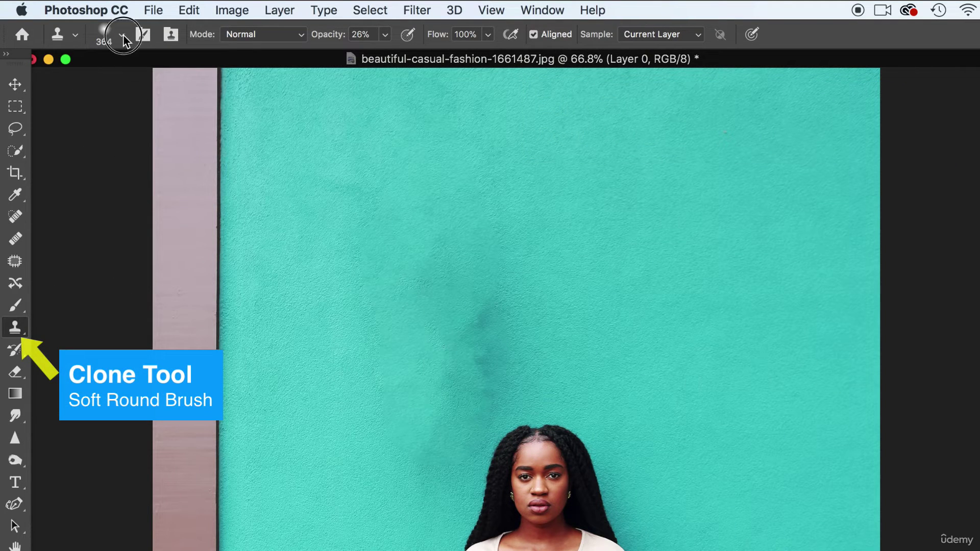
pyautogui.click(122, 37)
pyautogui.moveTo(184, 89); pyautogui.dragTo(178, 88)
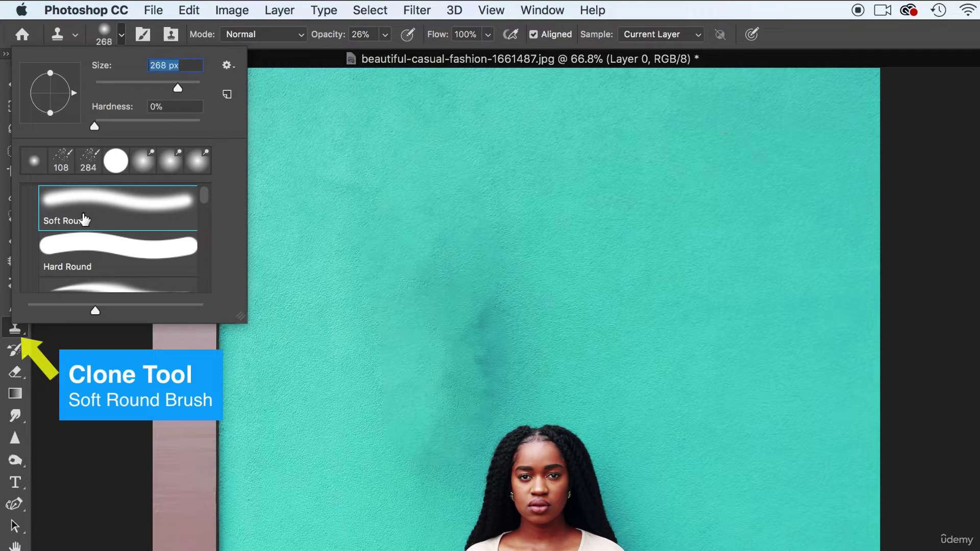
pyautogui.click(118, 41)
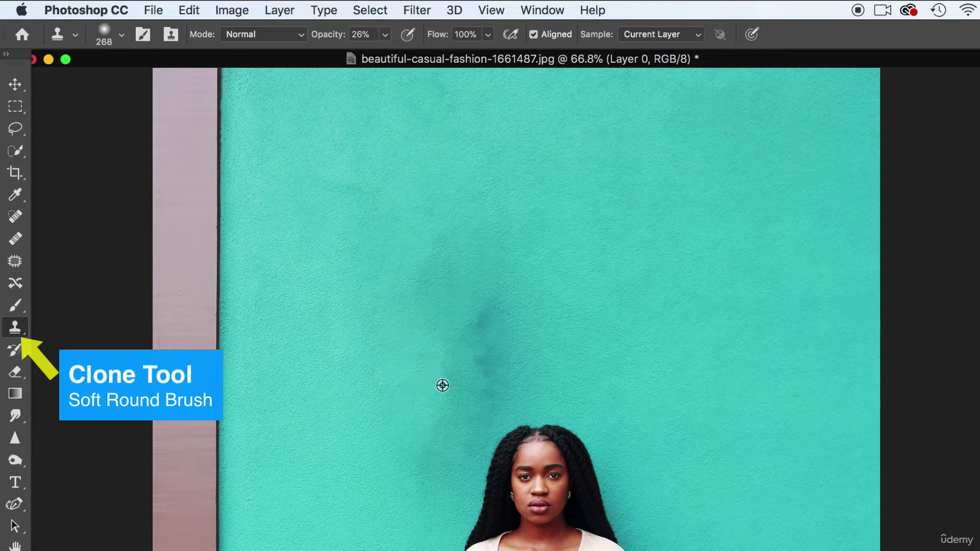
# - Clone clean wall texture over the dark smudge above the woman at 50% opacity, resampling from nearby areas
pyautogui.keyDown('alt'); pyautogui.click(613, 328); pyautogui.keyUp('alt')
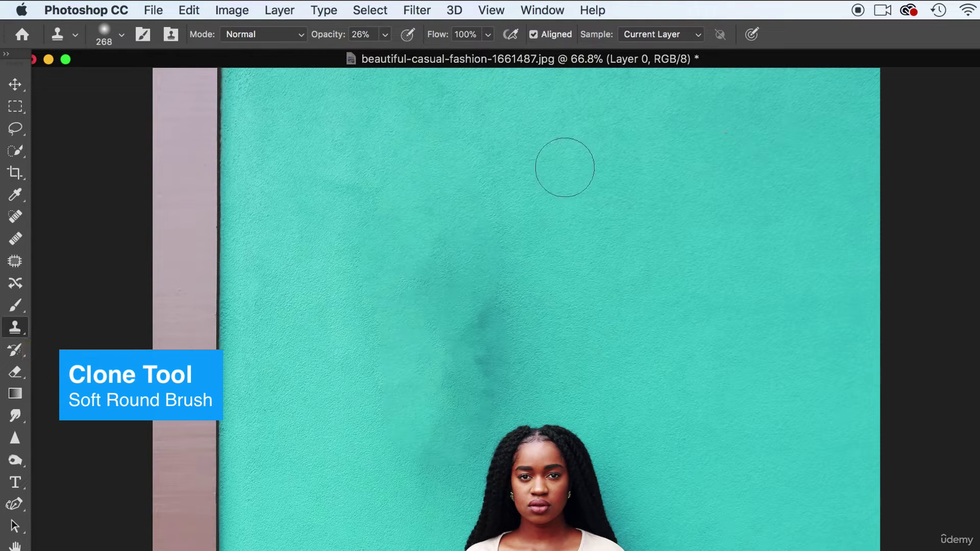
pyautogui.click(383, 34)
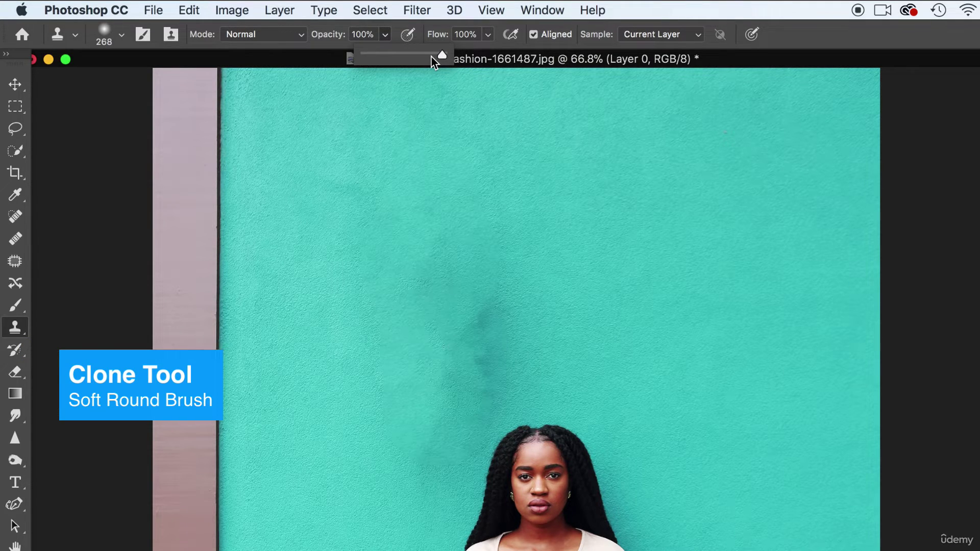
pyautogui.click(403, 56)
pyautogui.moveTo(415, 346)
pyautogui.mouseDown()
pyautogui.moveTo(457, 333)
pyautogui.moveTo(446, 336)
pyautogui.moveTo(480, 351)
pyautogui.moveTo(499, 318)
pyautogui.moveTo(487, 311)
pyautogui.moveTo(473, 384)
pyautogui.moveTo(442, 456)
pyautogui.moveTo(389, 374)
pyautogui.moveTo(390, 323)
pyautogui.mouseUp()
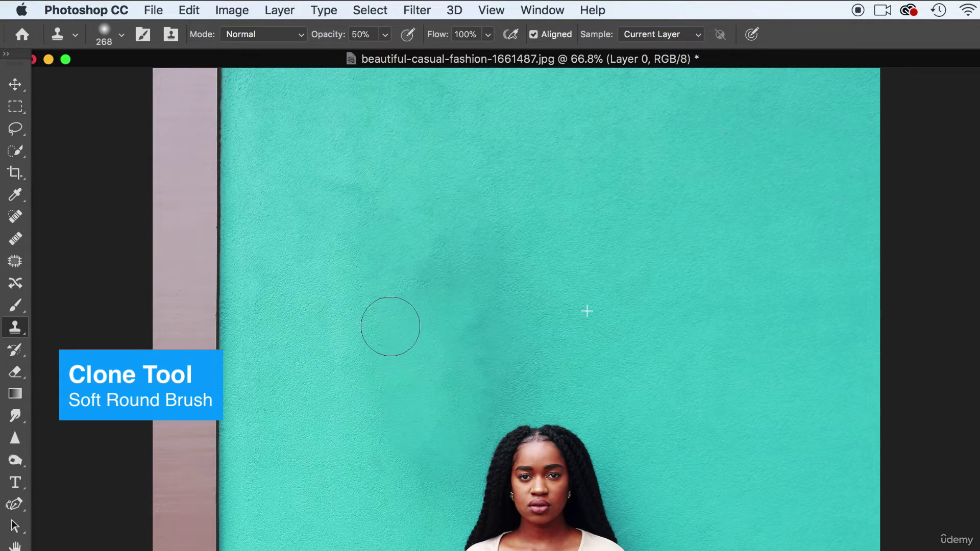
pyautogui.keyDown('alt'); pyautogui.click(614, 338); pyautogui.keyUp('alt')
pyautogui.moveTo(500, 341)
pyautogui.mouseDown()
pyautogui.moveTo(474, 333)
pyautogui.moveTo(486, 310)
pyautogui.moveTo(441, 346)
pyautogui.moveTo(429, 327)
pyautogui.mouseUp()
pyautogui.keyDown('alt'); pyautogui.click(361, 204); pyautogui.keyUp('alt')
pyautogui.moveTo(416, 273)
pyautogui.mouseDown()
pyautogui.moveTo(437, 317)
pyautogui.moveTo(438, 295)
pyautogui.moveTo(398, 316)
pyautogui.mouseUp()
pyautogui.keyDown('alt'); pyautogui.click(369, 370); pyautogui.keyUp('alt')
pyautogui.moveTo(397, 361)
pyautogui.mouseDown()
pyautogui.moveTo(398, 429)
pyautogui.moveTo(412, 438)
pyautogui.mouseUp()
pyautogui.keyDown('alt'); pyautogui.click(341, 342); pyautogui.keyUp('alt')
pyautogui.moveTo(429, 371)
pyautogui.mouseDown()
pyautogui.moveTo(456, 326)
pyautogui.moveTo(465, 342)
pyautogui.moveTo(412, 312)
pyautogui.moveTo(428, 358)
pyautogui.moveTo(510, 338)
pyautogui.moveTo(456, 458)
pyautogui.moveTo(444, 440)
pyautogui.mouseUp()
pyautogui.keyDown('alt'); pyautogui.click(532, 228); pyautogui.keyUp('alt')
pyautogui.press('super+alt+z')
pyautogui.keyDown('alt'); pyautogui.click(383, 501); pyautogui.keyUp('alt')
pyautogui.moveTo(416, 476); pyautogui.dragTo(444, 382)
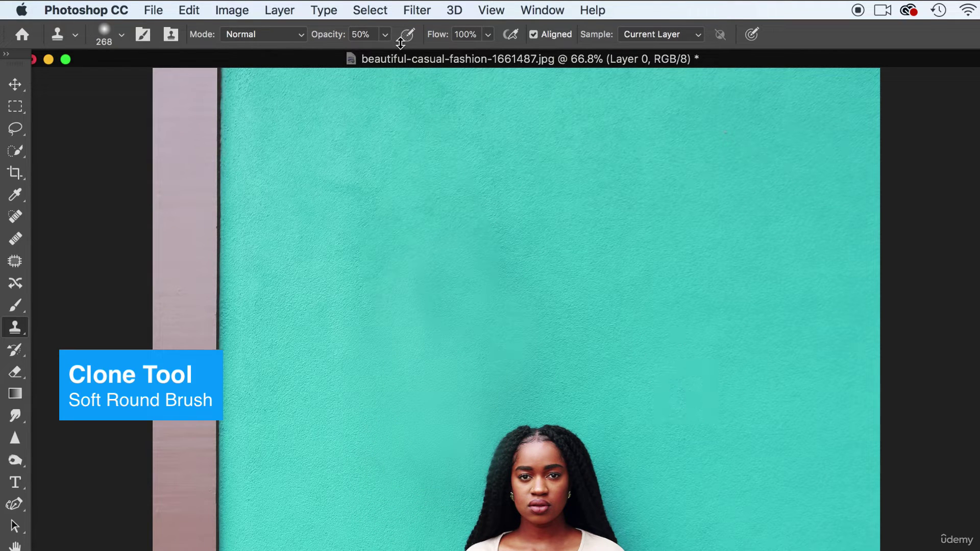
# - Raise the Clone Stamp opacity to 74% and blend the remaining uneven wall patches beside the former smudge
pyautogui.click(386, 35)
pyautogui.keyDown('alt'); pyautogui.click(353, 463); pyautogui.keyUp('alt')
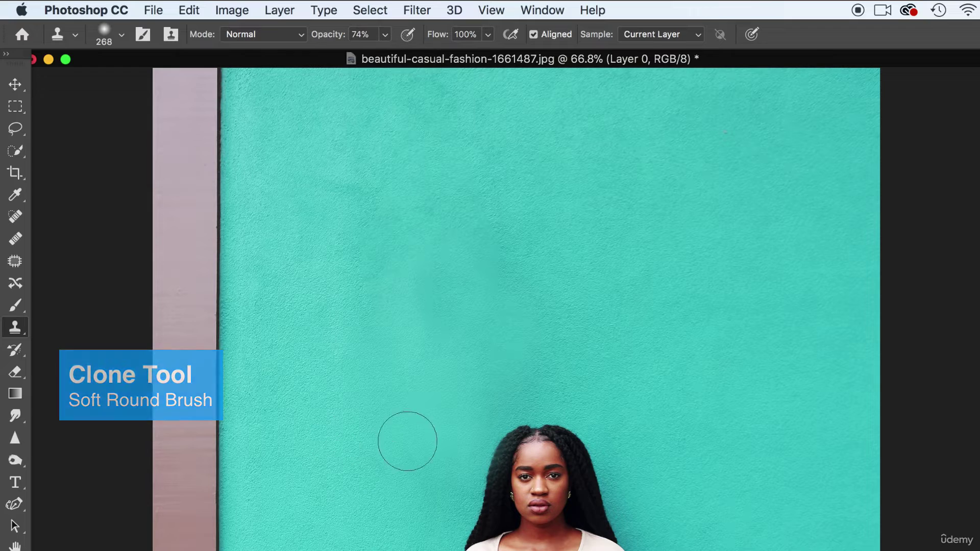
pyautogui.moveTo(415, 352); pyautogui.dragTo(412, 315)
pyautogui.keyDown('alt'); pyautogui.click(326, 354); pyautogui.keyUp('alt')
pyautogui.moveTo(372, 376); pyautogui.dragTo(373, 358)
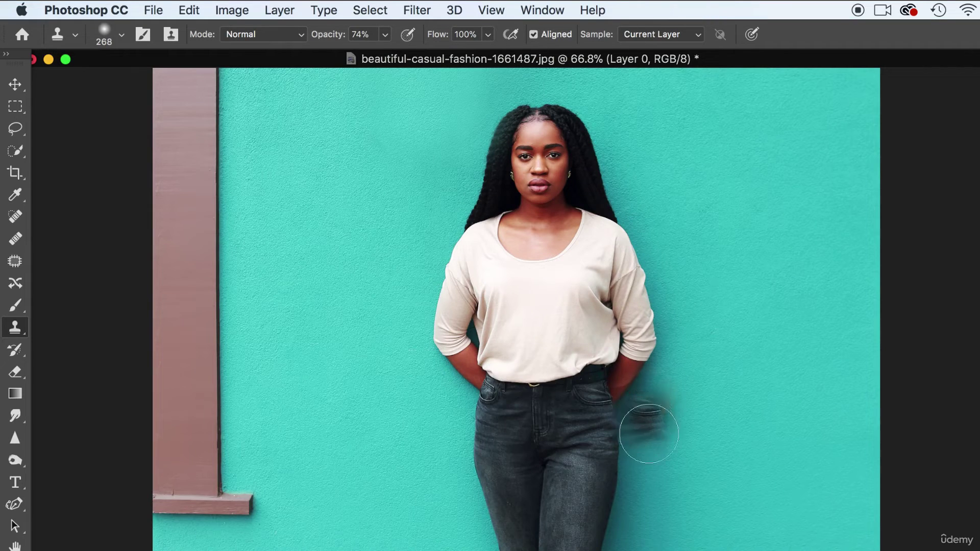
pyautogui.press('v')
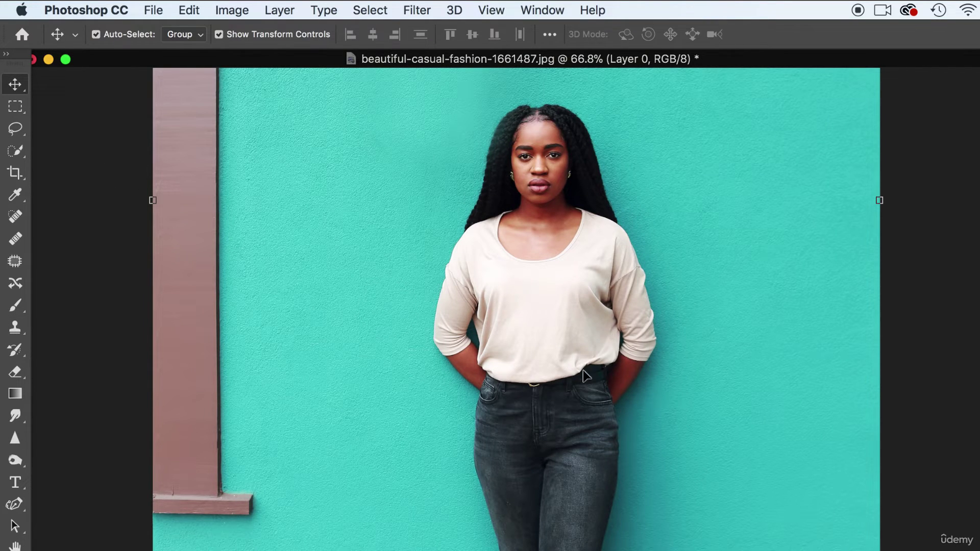
pyautogui.moveTo(537, 441); pyautogui.dragTo(708, 520)
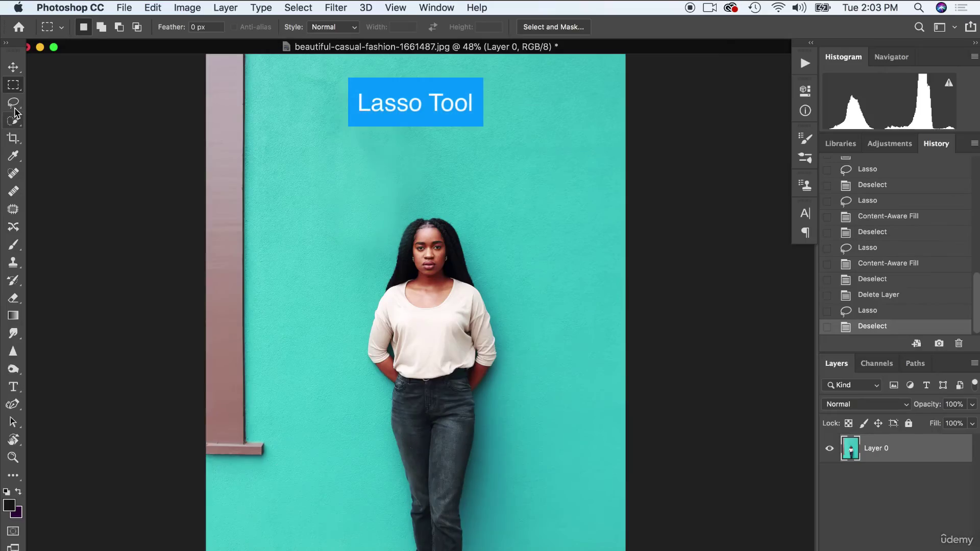
# - Draw a loose Lasso selection around the woman and open the Content-Aware Fill workspace for it
pyautogui.click(14, 106)
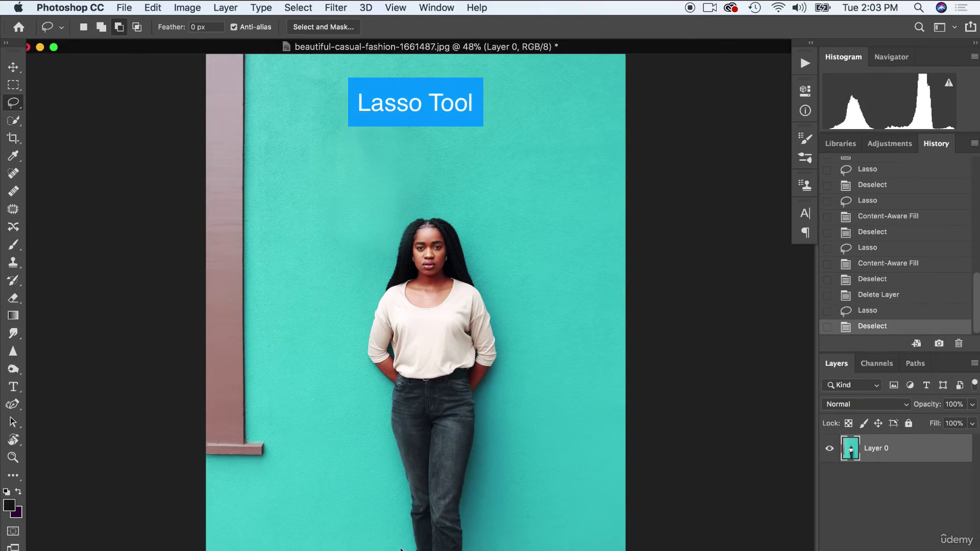
pyautogui.moveTo(397, 539)
pyautogui.mouseDown()
pyautogui.moveTo(375, 396)
pyautogui.moveTo(352, 352)
pyautogui.moveTo(365, 278)
pyautogui.moveTo(394, 213)
pyautogui.moveTo(413, 197)
pyautogui.moveTo(445, 202)
pyautogui.moveTo(481, 234)
pyautogui.moveTo(523, 341)
pyautogui.moveTo(486, 547)
pyautogui.mouseUp()
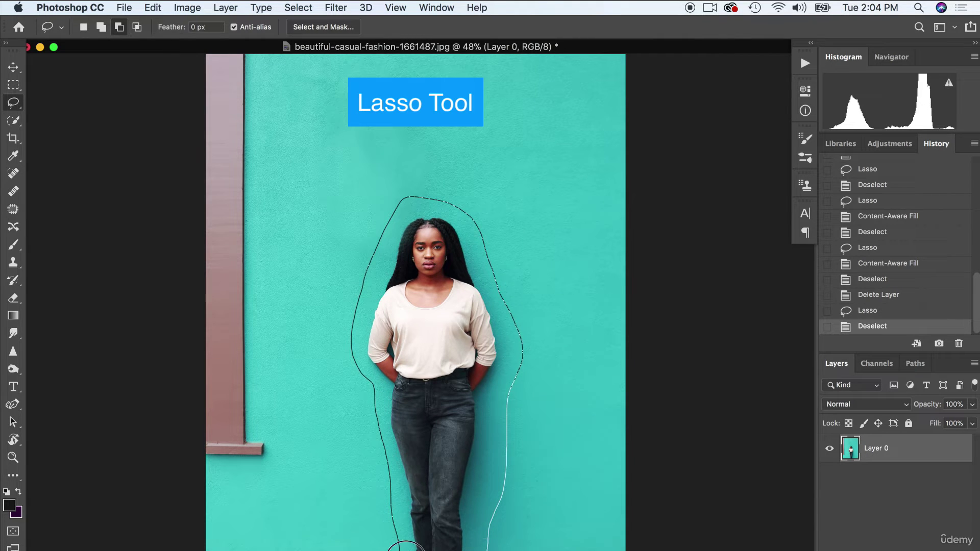
pyautogui.moveTo(398, 543); pyautogui.dragTo(394, 547)
pyautogui.click(153, 8)
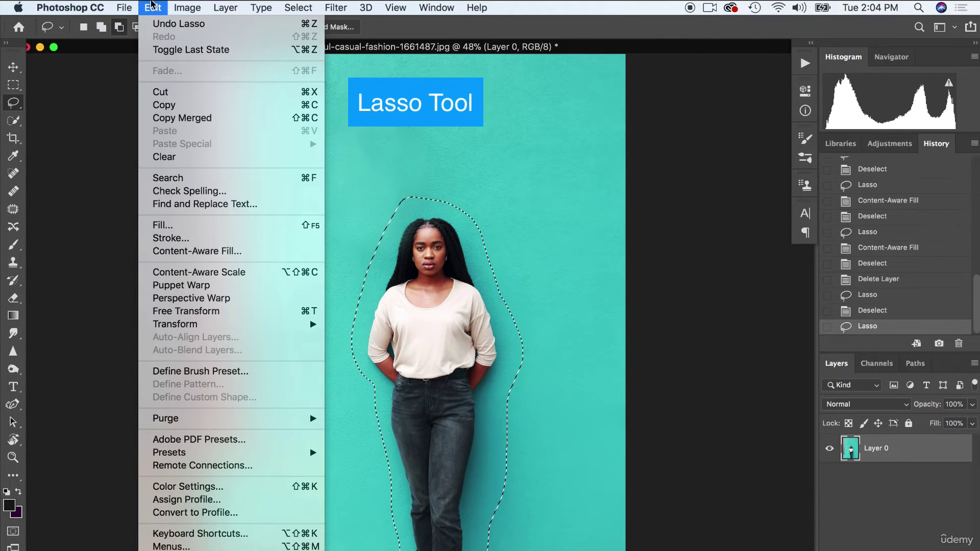
pyautogui.click(184, 251)
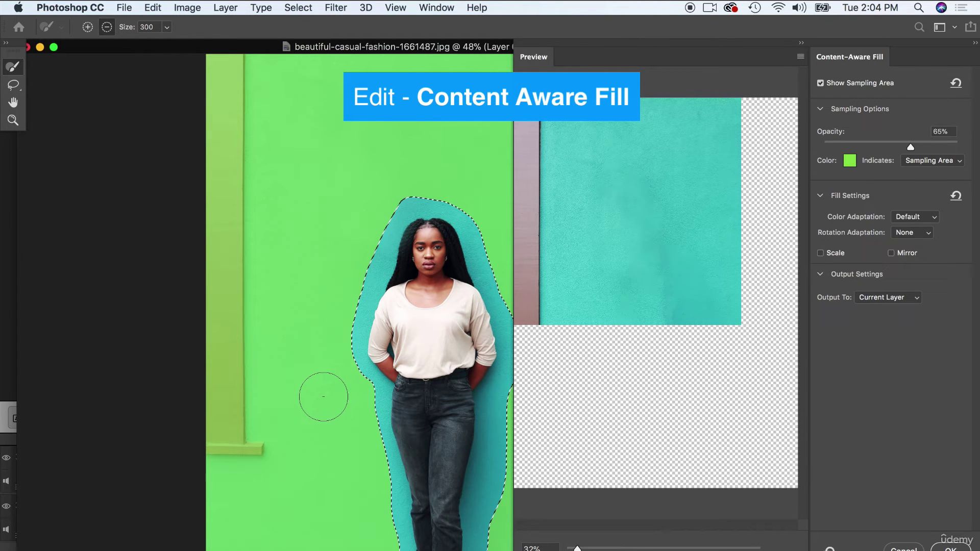
# - Subtract the brown window frame and its sill from the sampling area with the size 300 sampling brush
pyautogui.moveTo(262, 449)
pyautogui.mouseDown()
pyautogui.moveTo(218, 446)
pyautogui.moveTo(233, 442)
pyautogui.moveTo(229, 394)
pyautogui.moveTo(219, 420)
pyautogui.moveTo(231, 297)
pyautogui.moveTo(226, 367)
pyautogui.moveTo(225, 255)
pyautogui.mouseUp()
pyautogui.moveTo(223, 94); pyautogui.dragTo(230, 48)
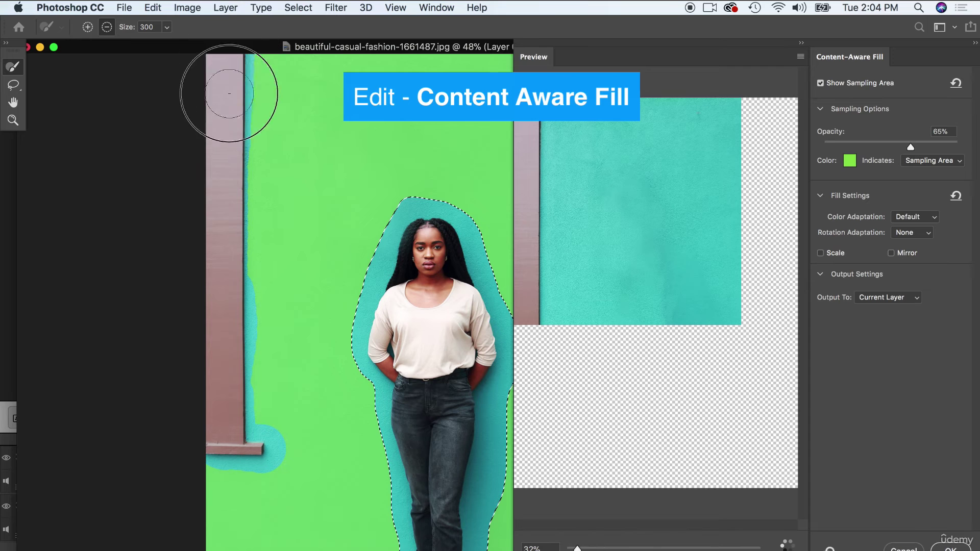
pyautogui.moveTo(230, 259)
pyautogui.mouseDown()
pyautogui.moveTo(226, 412)
pyautogui.moveTo(208, 439)
pyautogui.mouseUp()
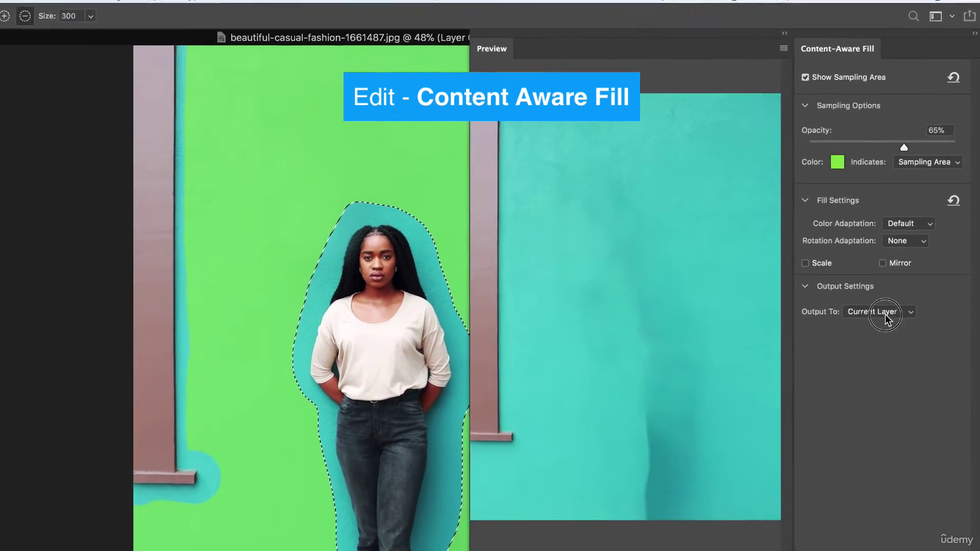
# - Output the Content-Aware Fill over the woman to the current layer, apply it, and clear the selection
pyautogui.click(885, 299)
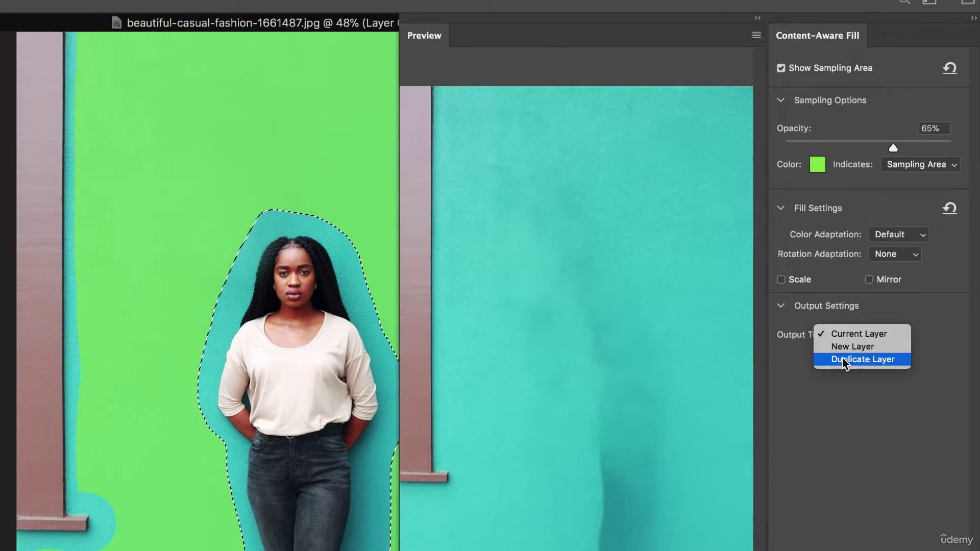
pyautogui.click(843, 337)
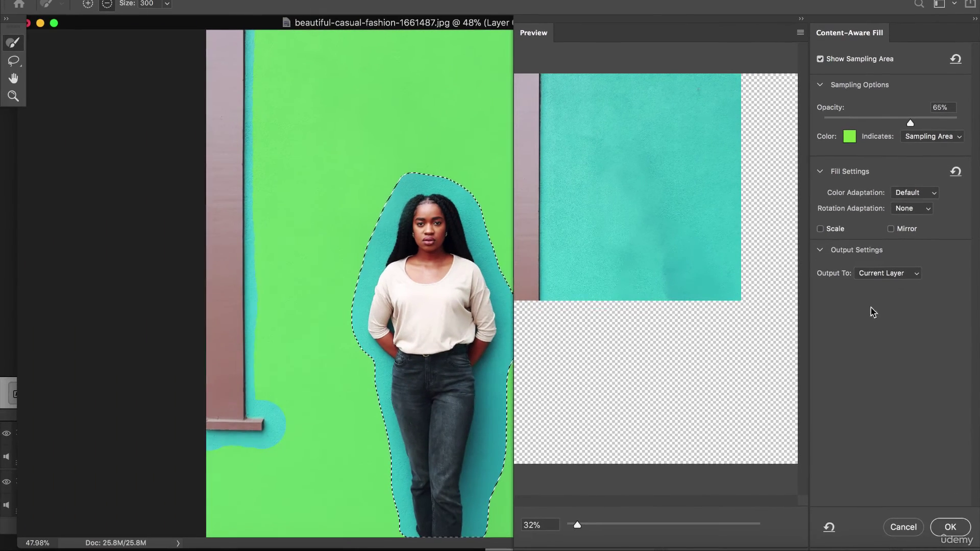
pyautogui.click(947, 534)
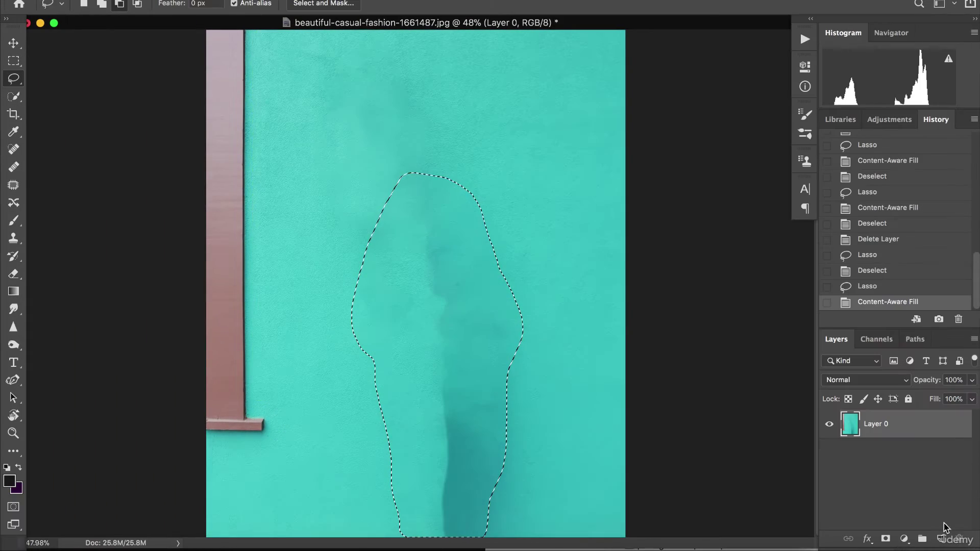
pyautogui.click(593, 192)
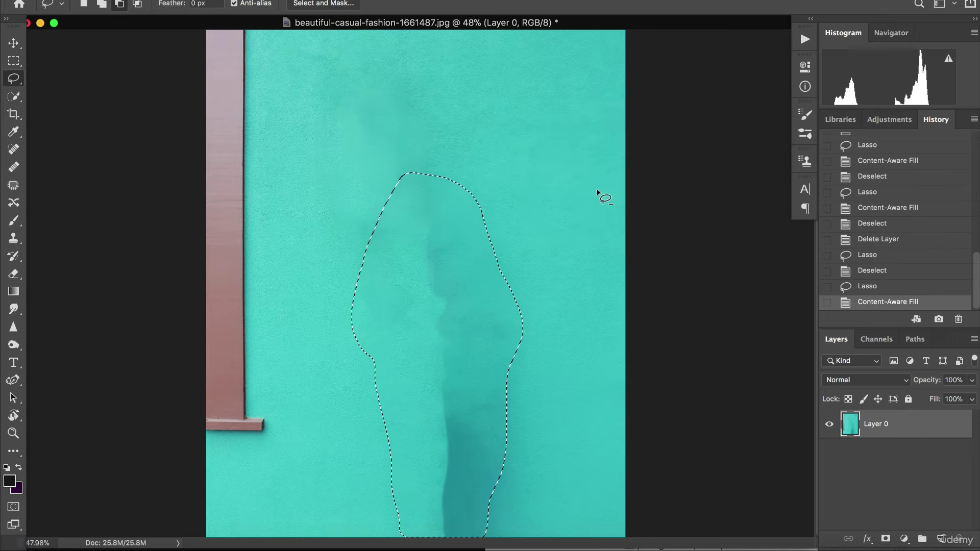
pyautogui.click(13, 61)
pyautogui.hotkey('ctrl', 'd')
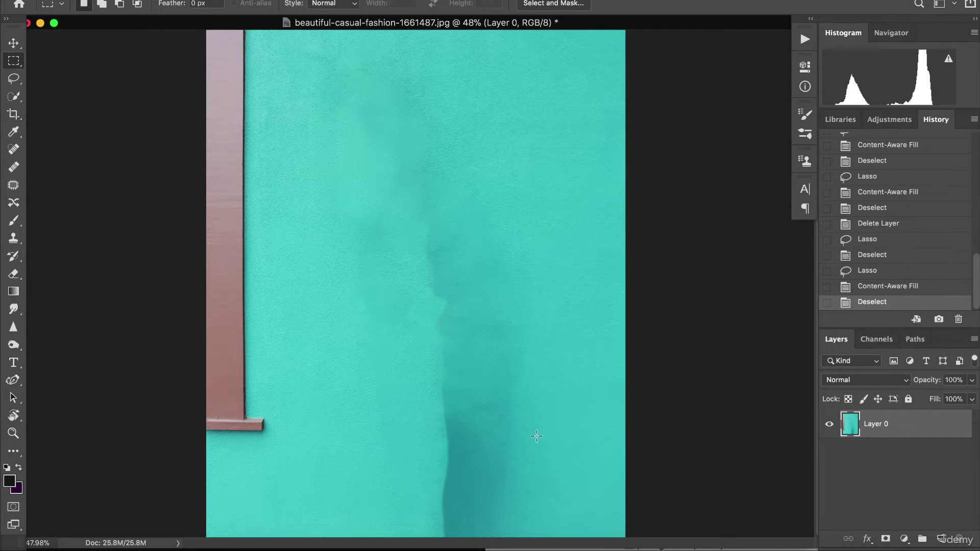
# - Lasso the dark shadow left on the lower wall, replace it with Content-Aware Fill on the current layer, and deselect
pyautogui.press('l')
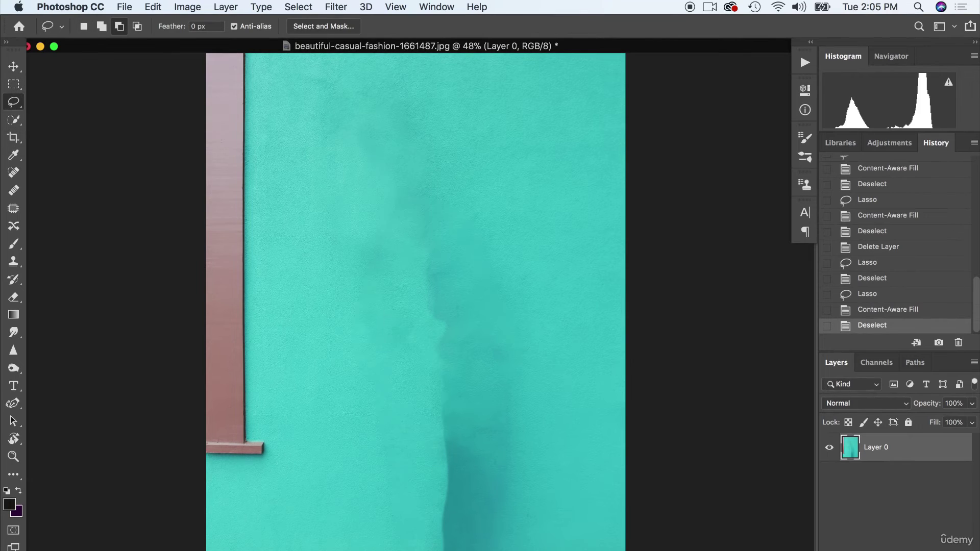
pyautogui.moveTo(416, 550)
pyautogui.mouseDown()
pyautogui.moveTo(421, 277)
pyautogui.moveTo(458, 272)
pyautogui.moveTo(486, 323)
pyautogui.moveTo(520, 530)
pyautogui.moveTo(503, 550)
pyautogui.moveTo(415, 542)
pyautogui.mouseUp()
pyautogui.click(154, 7)
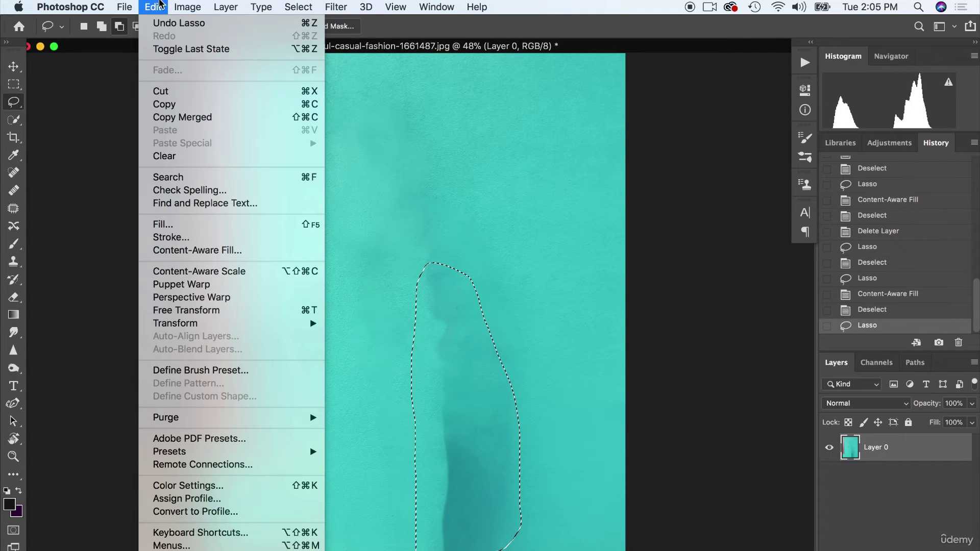
pyautogui.click(199, 250)
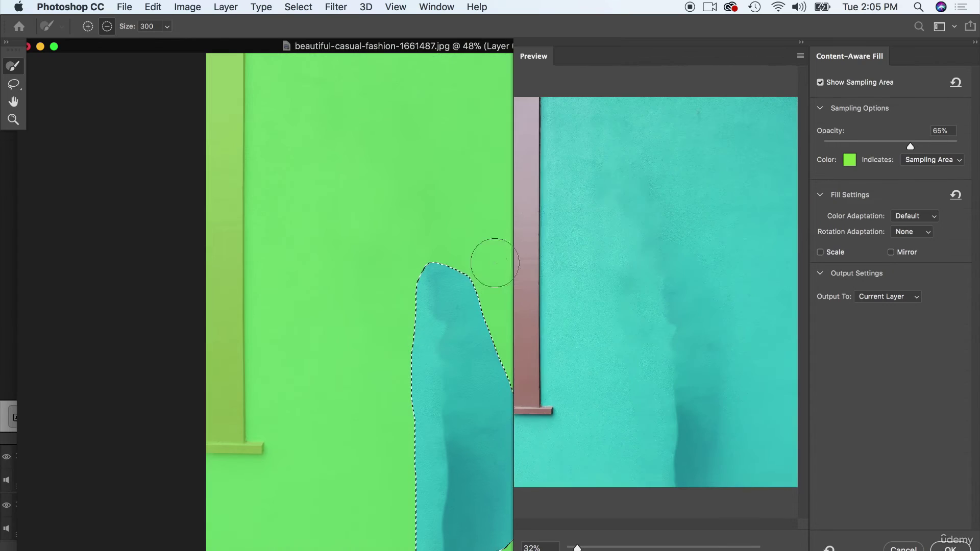
pyautogui.click(951, 548)
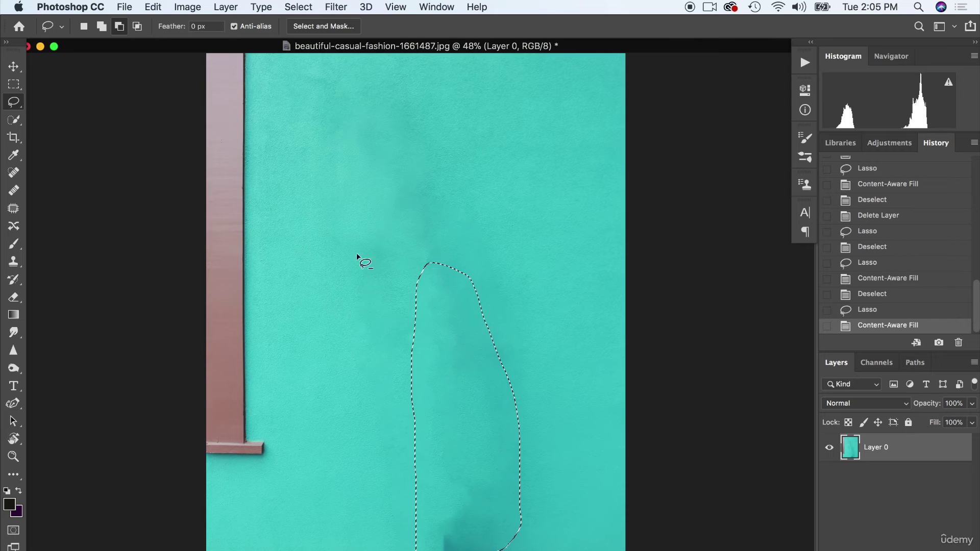
pyautogui.press('m')
pyautogui.click(114, 137)
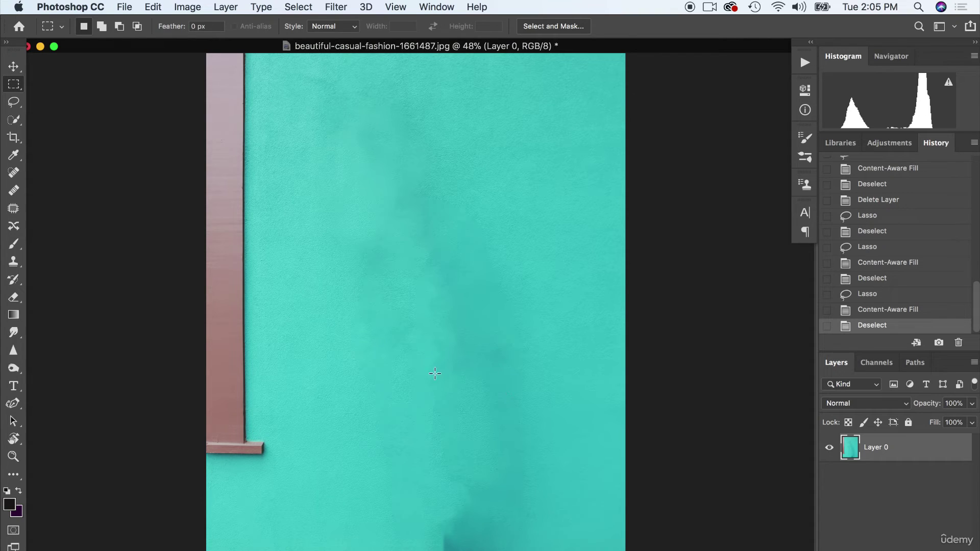
# - Set the Healing Brush to size 330 and heal the dark shadow remnant at the bottom of the wall
pyautogui.click(13, 174)
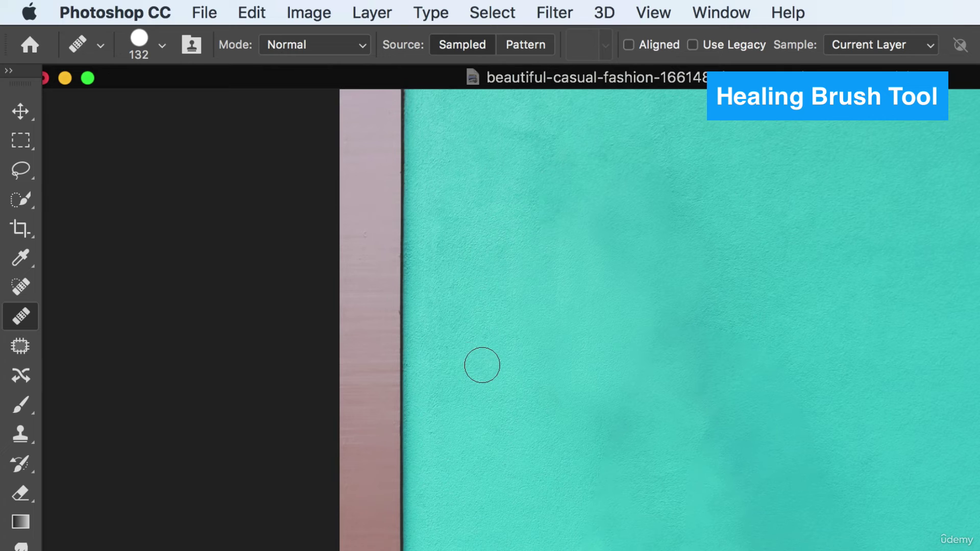
pyautogui.click(162, 46)
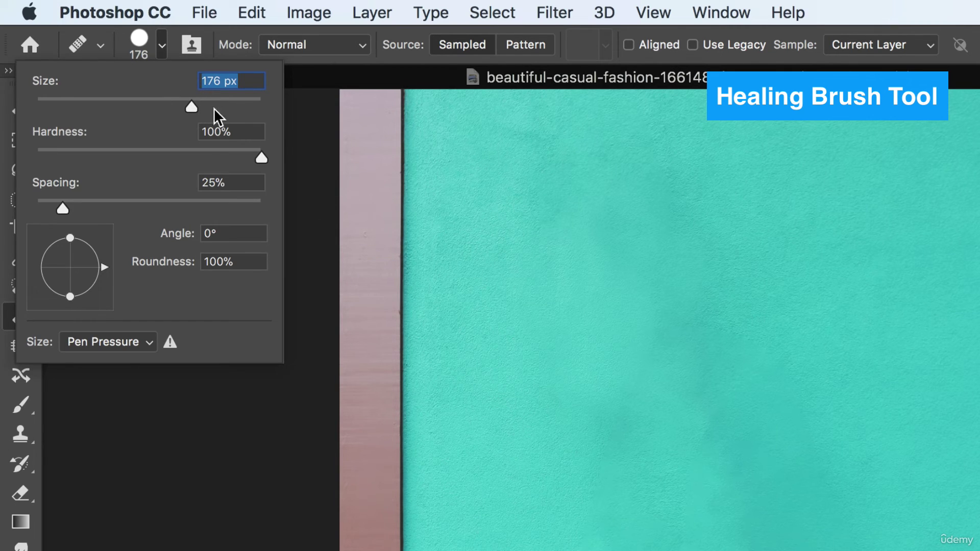
pyautogui.moveTo(490, 549)
pyautogui.mouseDown()
pyautogui.moveTo(457, 520)
pyautogui.moveTo(498, 493)
pyautogui.moveTo(513, 515)
pyautogui.moveTo(505, 531)
pyautogui.moveTo(468, 480)
pyautogui.moveTo(499, 461)
pyautogui.moveTo(511, 492)
pyautogui.moveTo(502, 514)
pyautogui.moveTo(455, 450)
pyautogui.moveTo(448, 509)
pyautogui.moveTo(424, 529)
pyautogui.moveTo(454, 537)
pyautogui.moveTo(518, 519)
pyautogui.mouseUp()
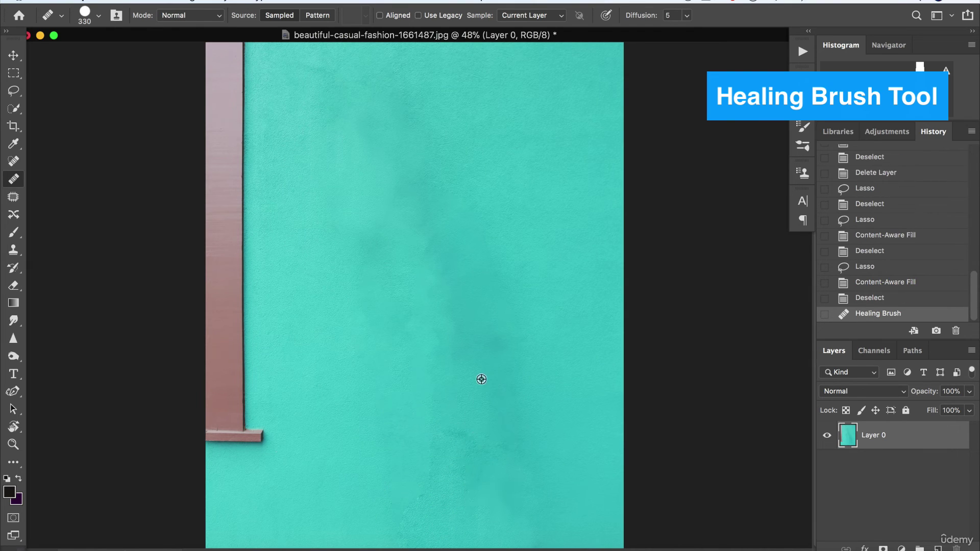
# - Sample clean wall texture and heal the dark patches down the middle of the wall with the Healing Brush
pyautogui.keyDown('alt'); pyautogui.click(368, 375); pyautogui.keyUp('alt')
pyautogui.moveTo(475, 416)
pyautogui.mouseDown()
pyautogui.moveTo(453, 410)
pyautogui.moveTo(507, 435)
pyautogui.moveTo(495, 367)
pyautogui.moveTo(476, 392)
pyautogui.moveTo(459, 375)
pyautogui.mouseUp()
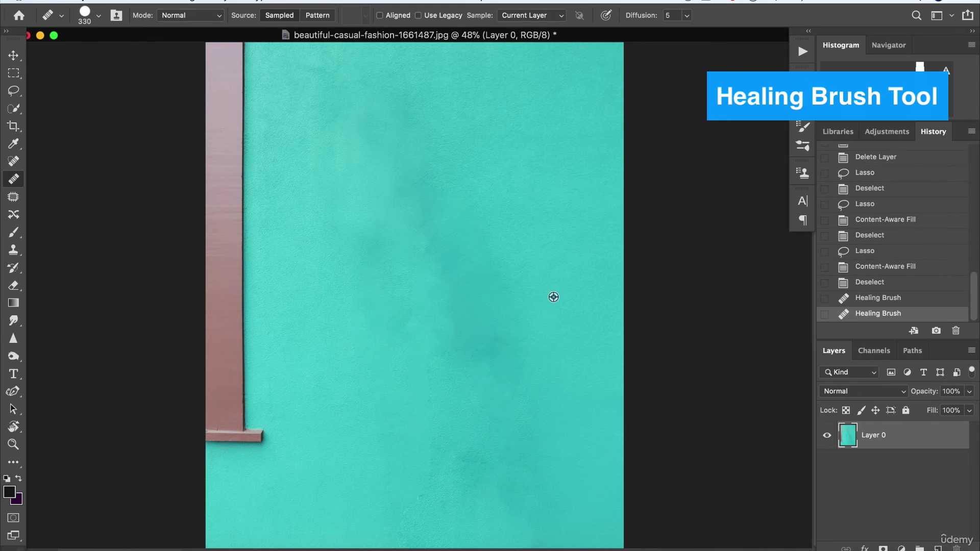
pyautogui.moveTo(517, 340); pyautogui.dragTo(431, 337)
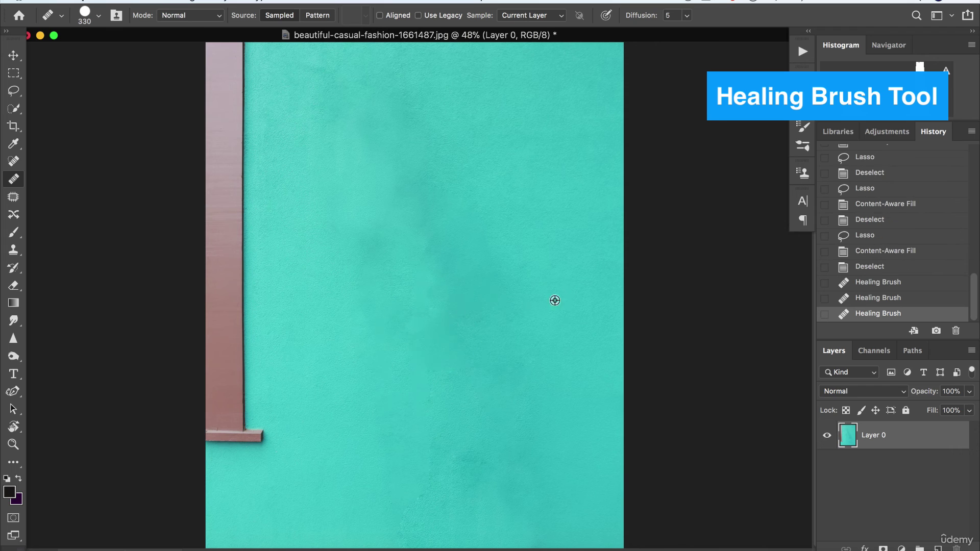
pyautogui.moveTo(515, 316)
pyautogui.mouseDown()
pyautogui.moveTo(491, 298)
pyautogui.moveTo(450, 308)
pyautogui.mouseUp()
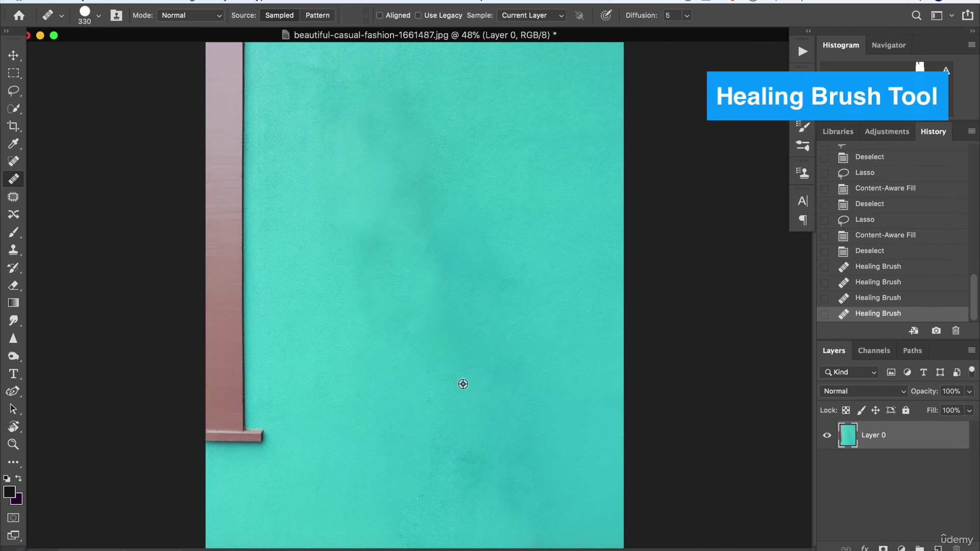
pyautogui.moveTo(382, 335)
pyautogui.mouseDown()
pyautogui.moveTo(377, 317)
pyautogui.moveTo(388, 317)
pyautogui.moveTo(365, 289)
pyautogui.mouseUp()
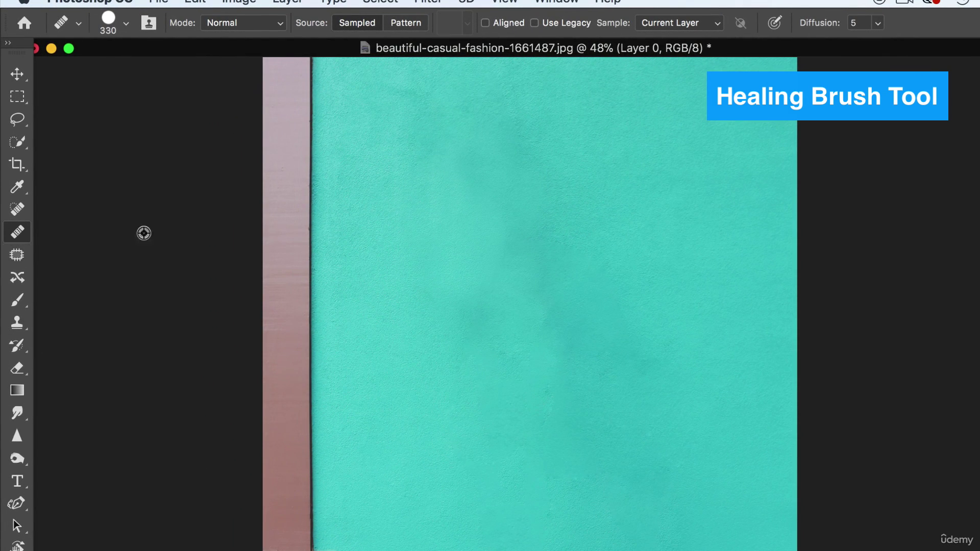
# - Resample clean wall areas and heal the remaining blotches in the upper and middle wall and near the window sill
pyautogui.click(666, 229)
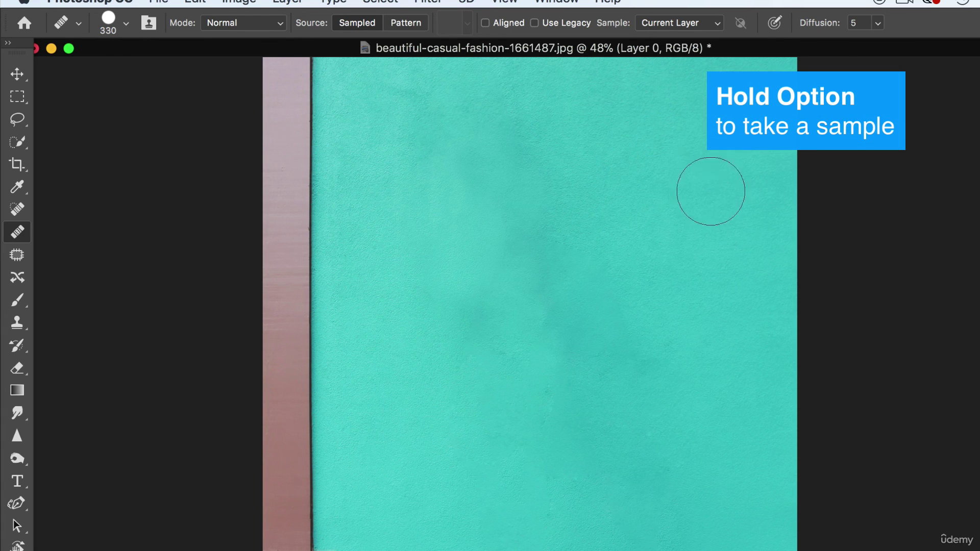
pyautogui.moveTo(519, 331)
pyautogui.mouseDown()
pyautogui.moveTo(510, 337)
pyautogui.moveTo(539, 267)
pyautogui.moveTo(560, 372)
pyautogui.moveTo(474, 265)
pyautogui.moveTo(494, 197)
pyautogui.moveTo(562, 289)
pyautogui.moveTo(602, 394)
pyautogui.moveTo(500, 484)
pyautogui.moveTo(553, 417)
pyautogui.mouseUp()
pyautogui.keyDown('alt'); pyautogui.click(553, 417); pyautogui.keyUp('alt')
pyautogui.moveTo(606, 392); pyautogui.dragTo(622, 337)
pyautogui.keyDown('alt'); pyautogui.click(712, 517); pyautogui.keyUp('alt')
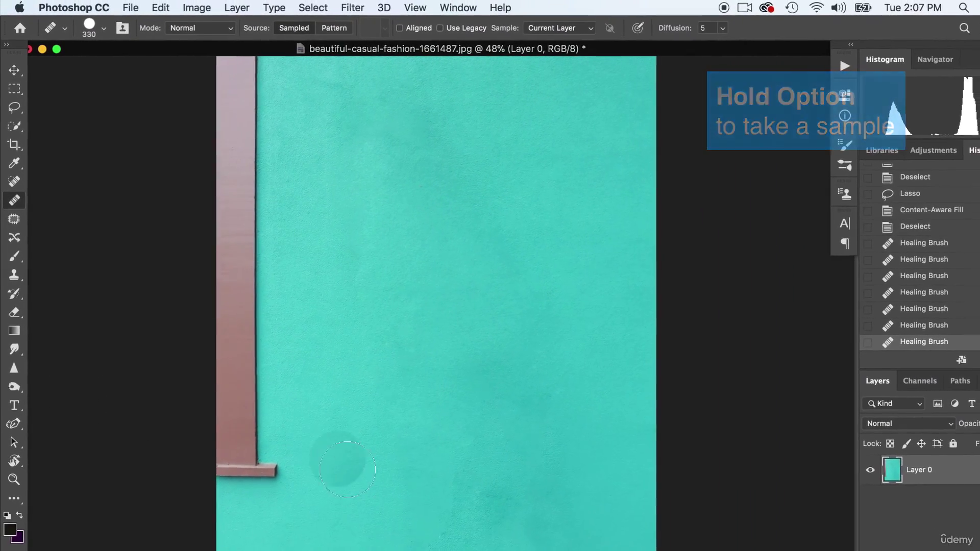
pyautogui.keyDown('alt'); pyautogui.click(456, 451); pyautogui.keyUp('alt')
pyautogui.click(341, 480)
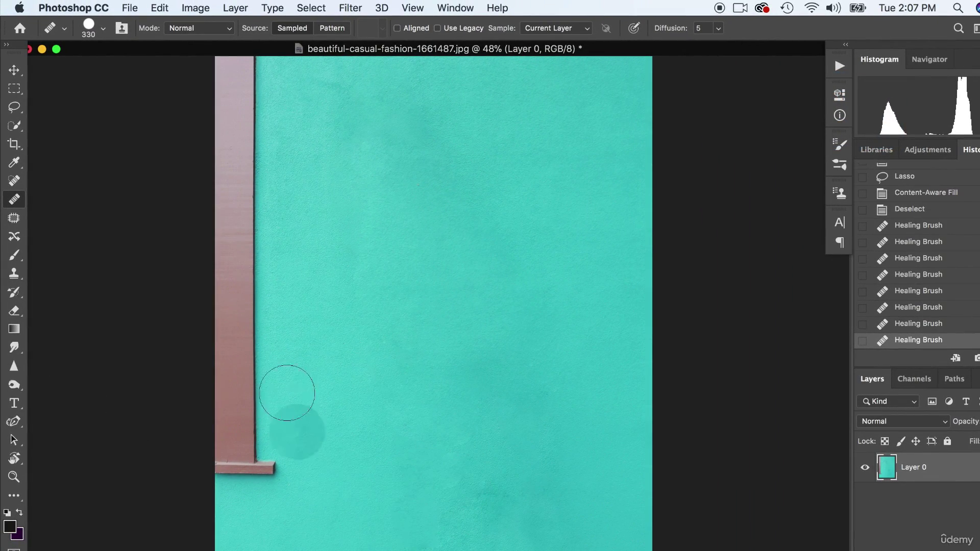